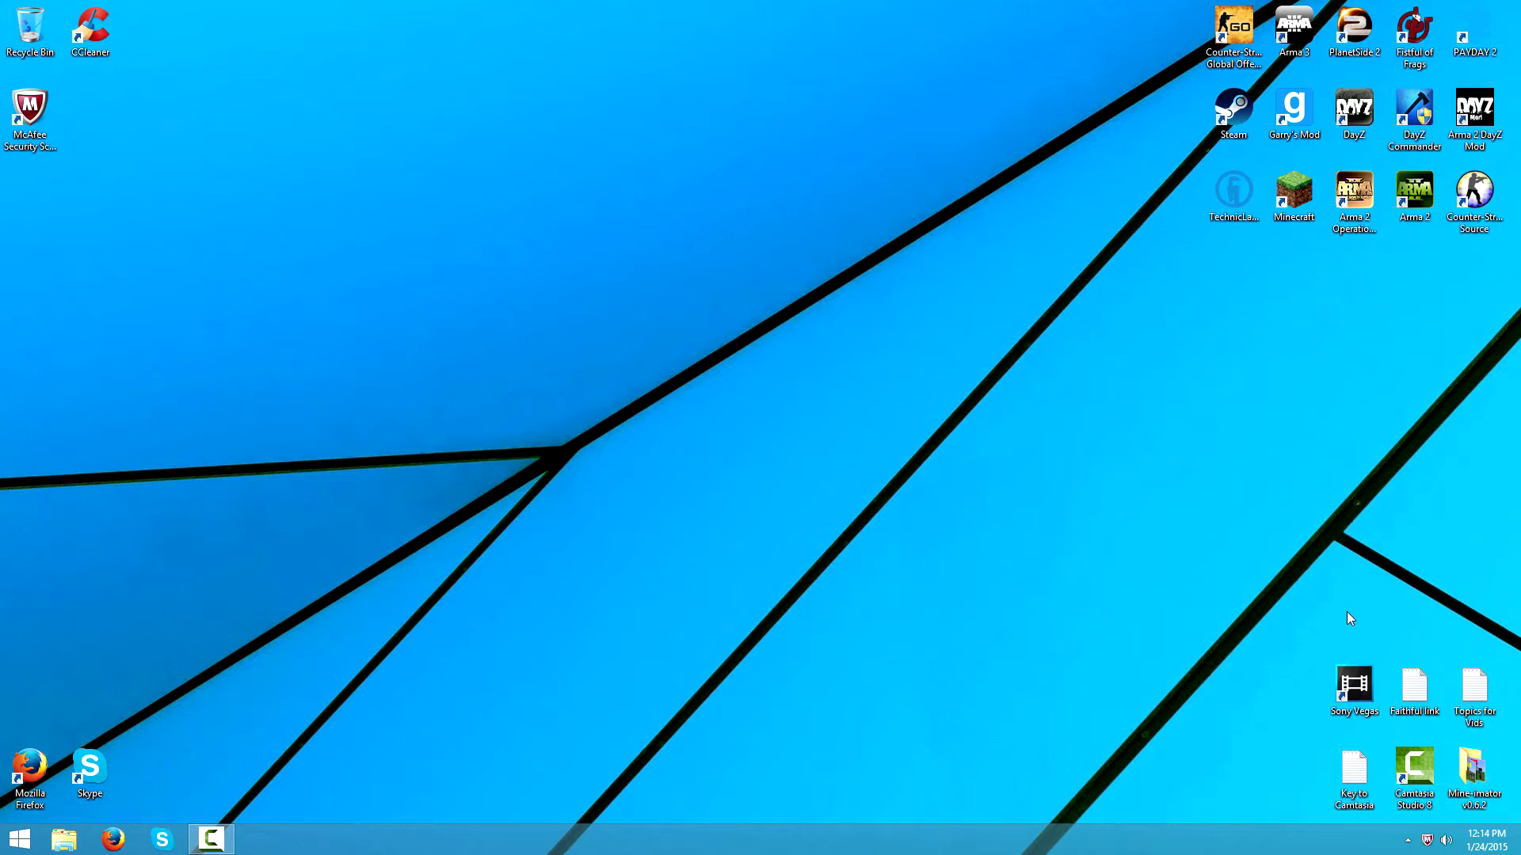
Launch Vegas Pro 13 and view the Russian Настройки menu and Проводник file browser
double_click(1348, 684)
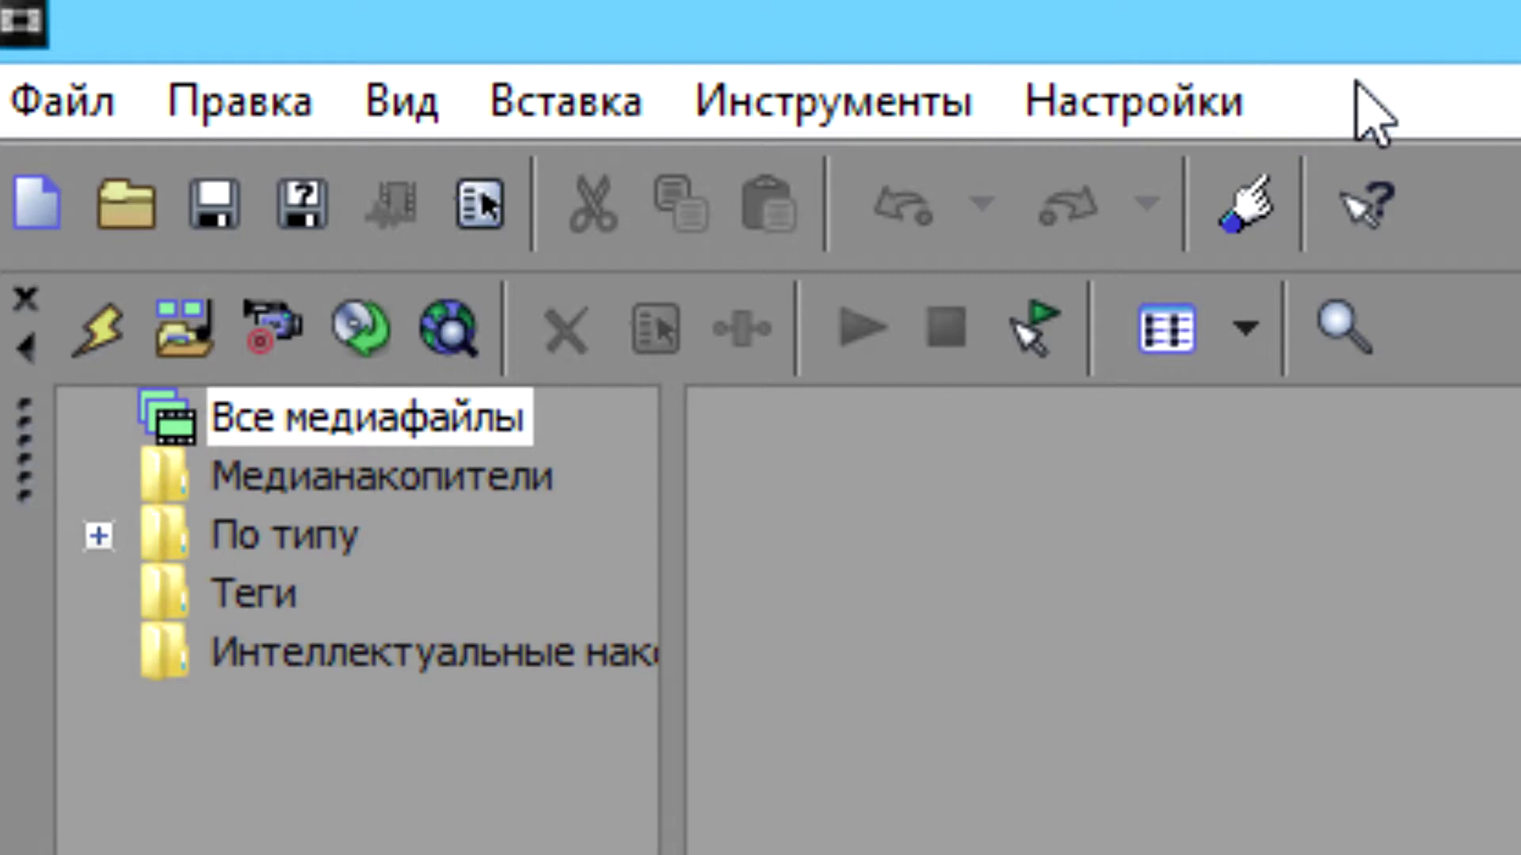
click(243, 26)
click(1117, 101)
click(488, 547)
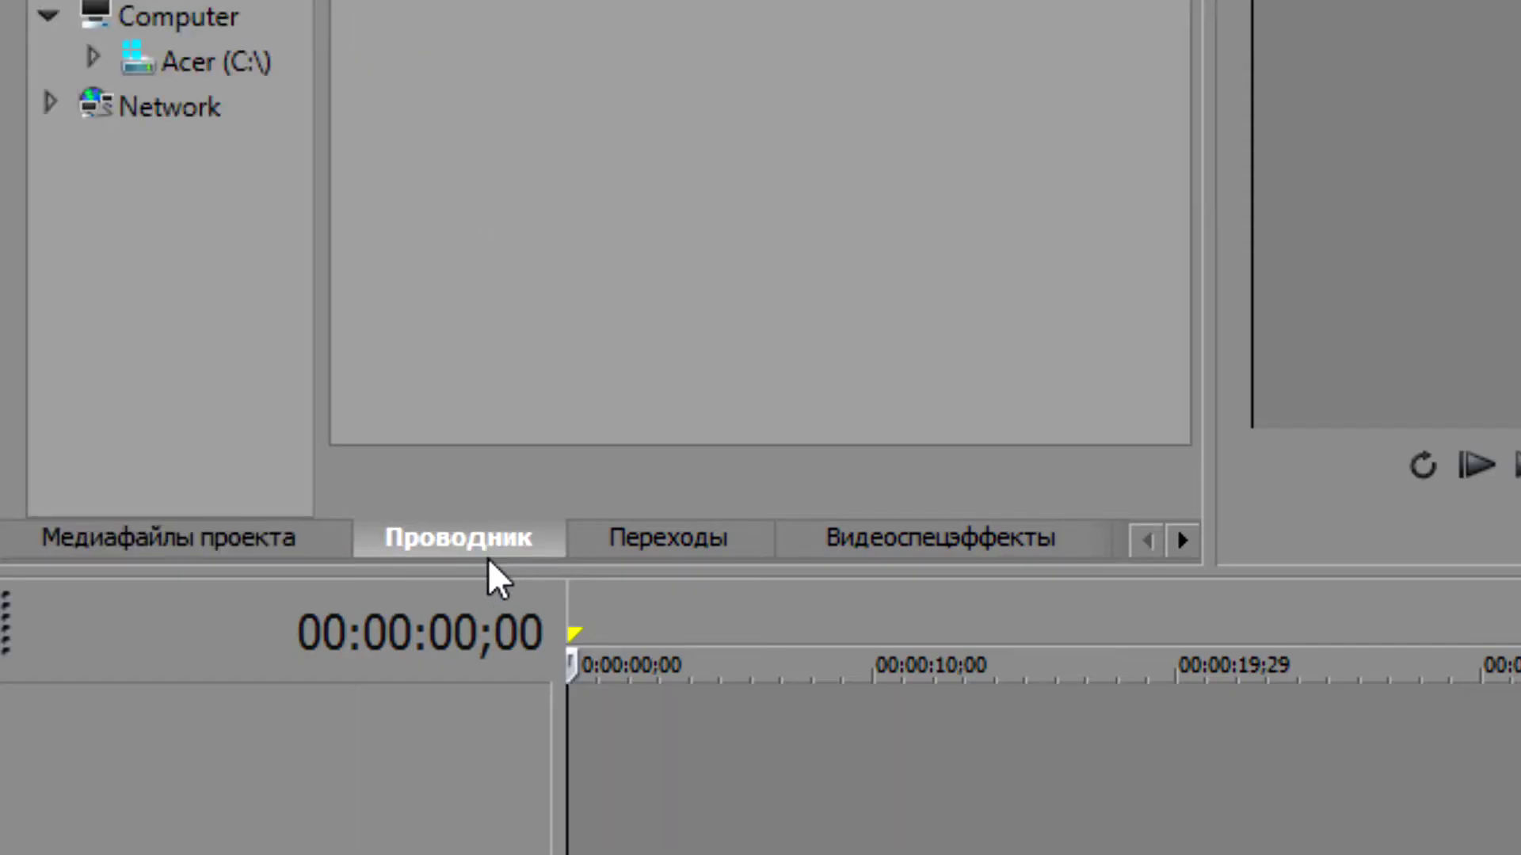
Check the Переходы and Видеоспецэффекты panels, return to project media, and close Vegas
click(669, 539)
click(1052, 550)
click(204, 547)
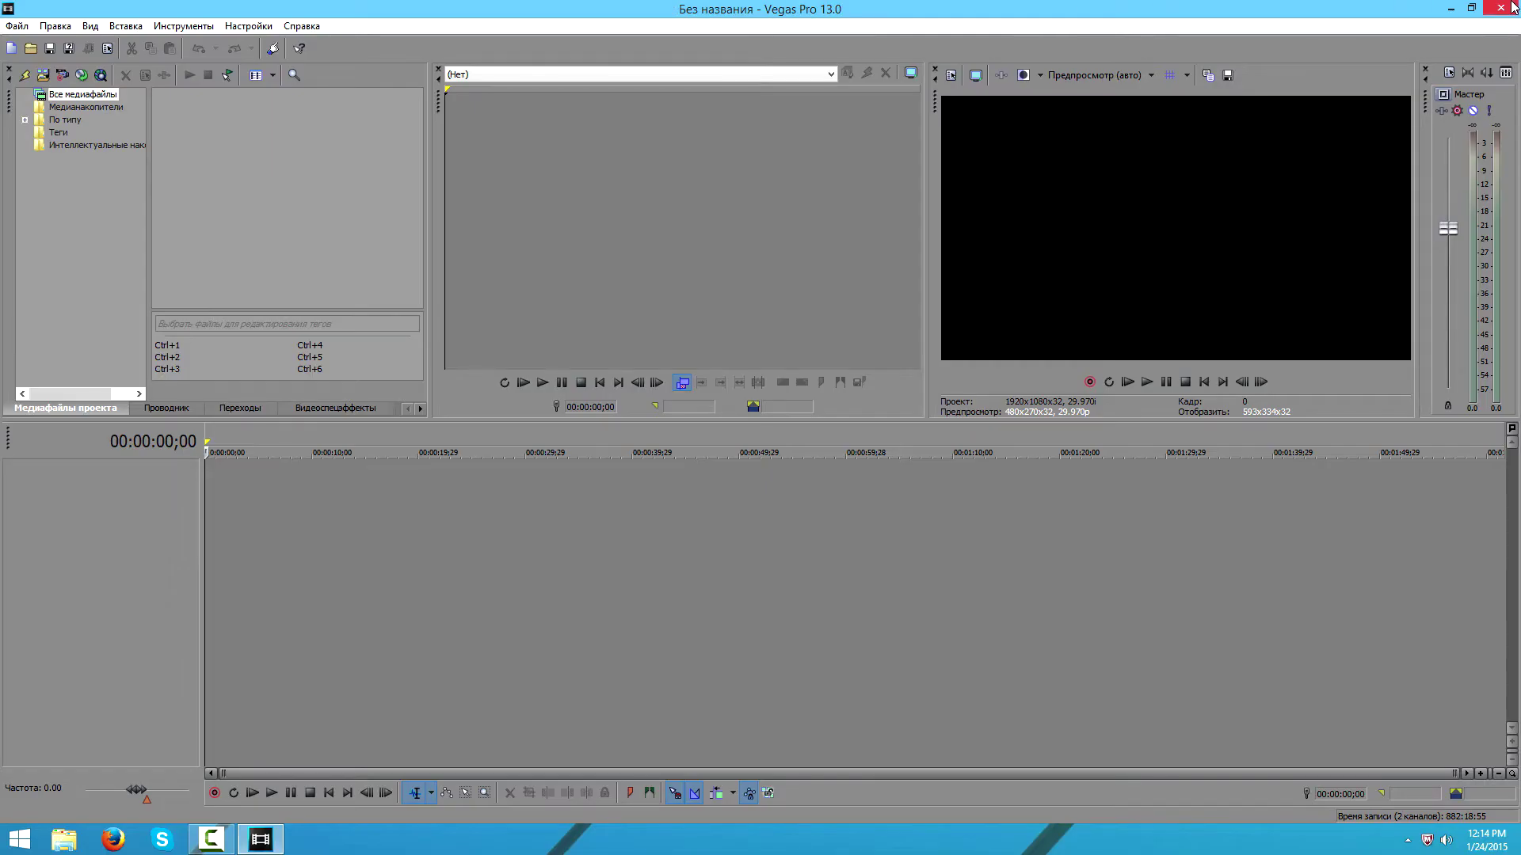
click(1502, 8)
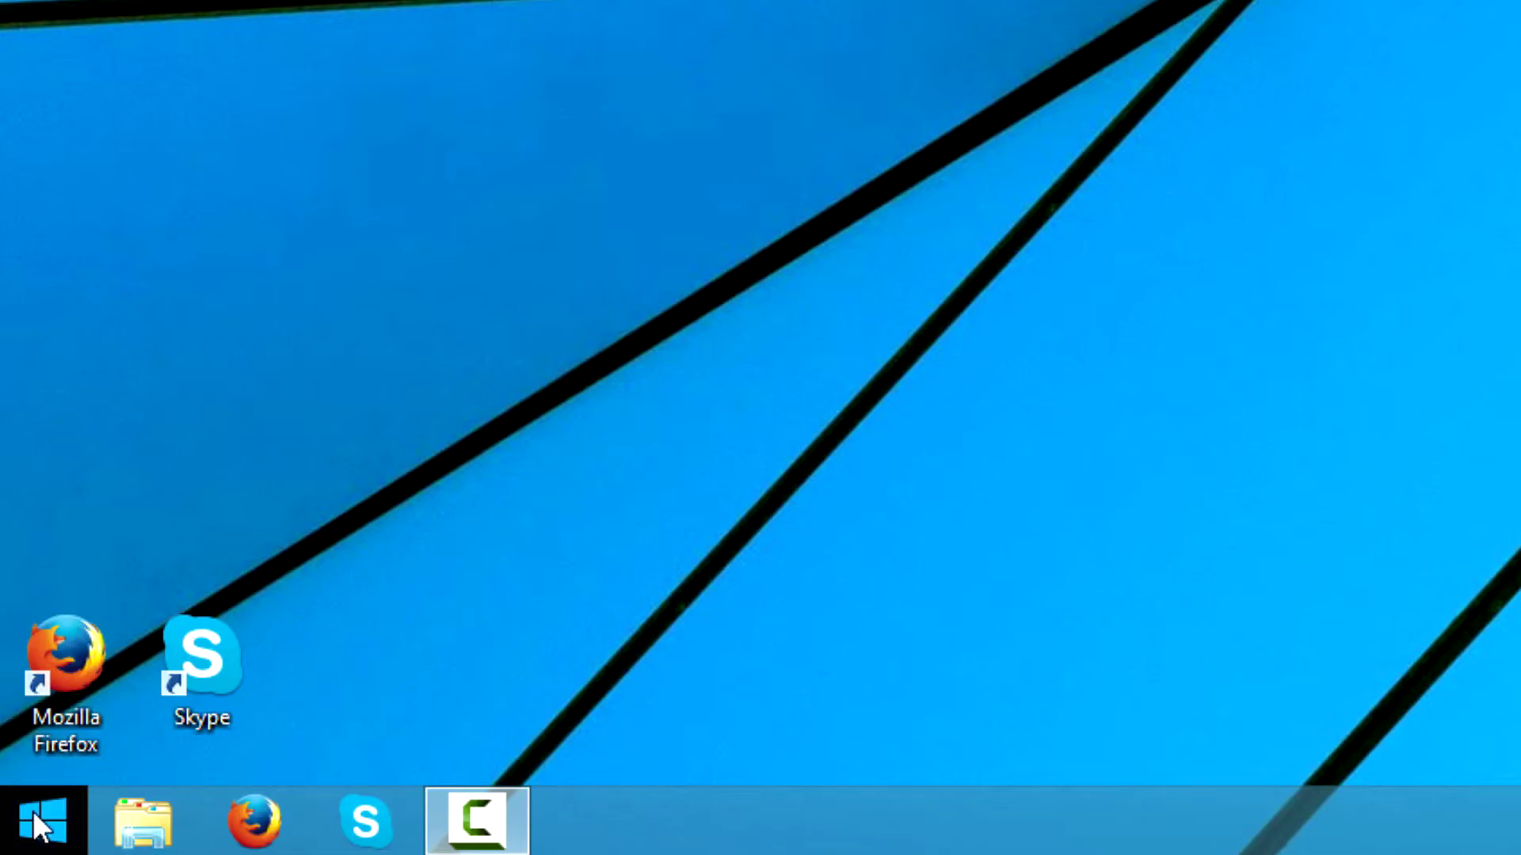
Launch Registry Editor by searching 'regedit' from the Start menu's Search option
click(17, 838)
click(15, 836)
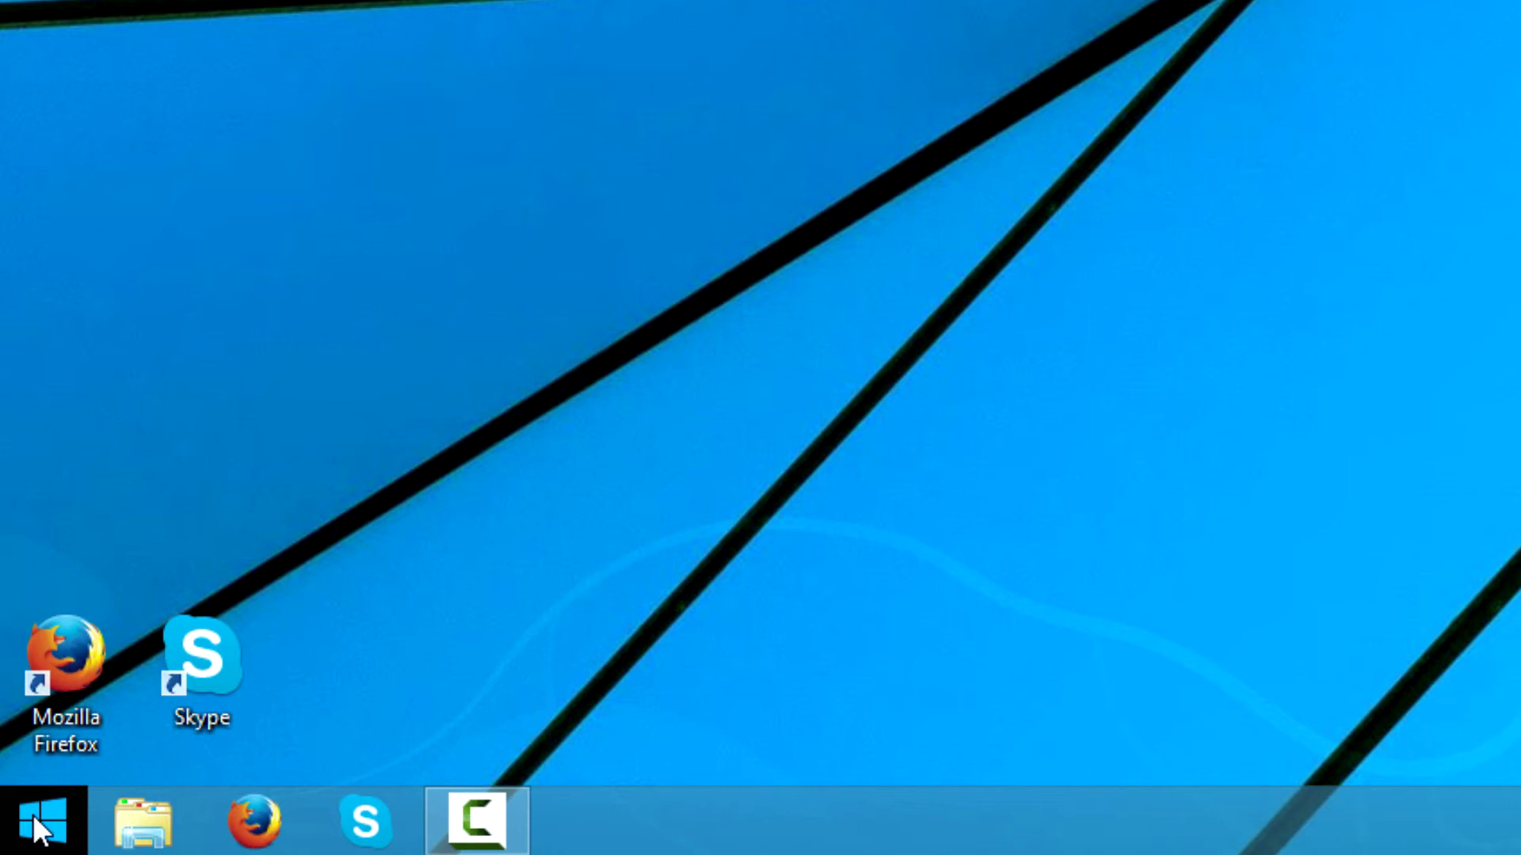
right_click(42, 807)
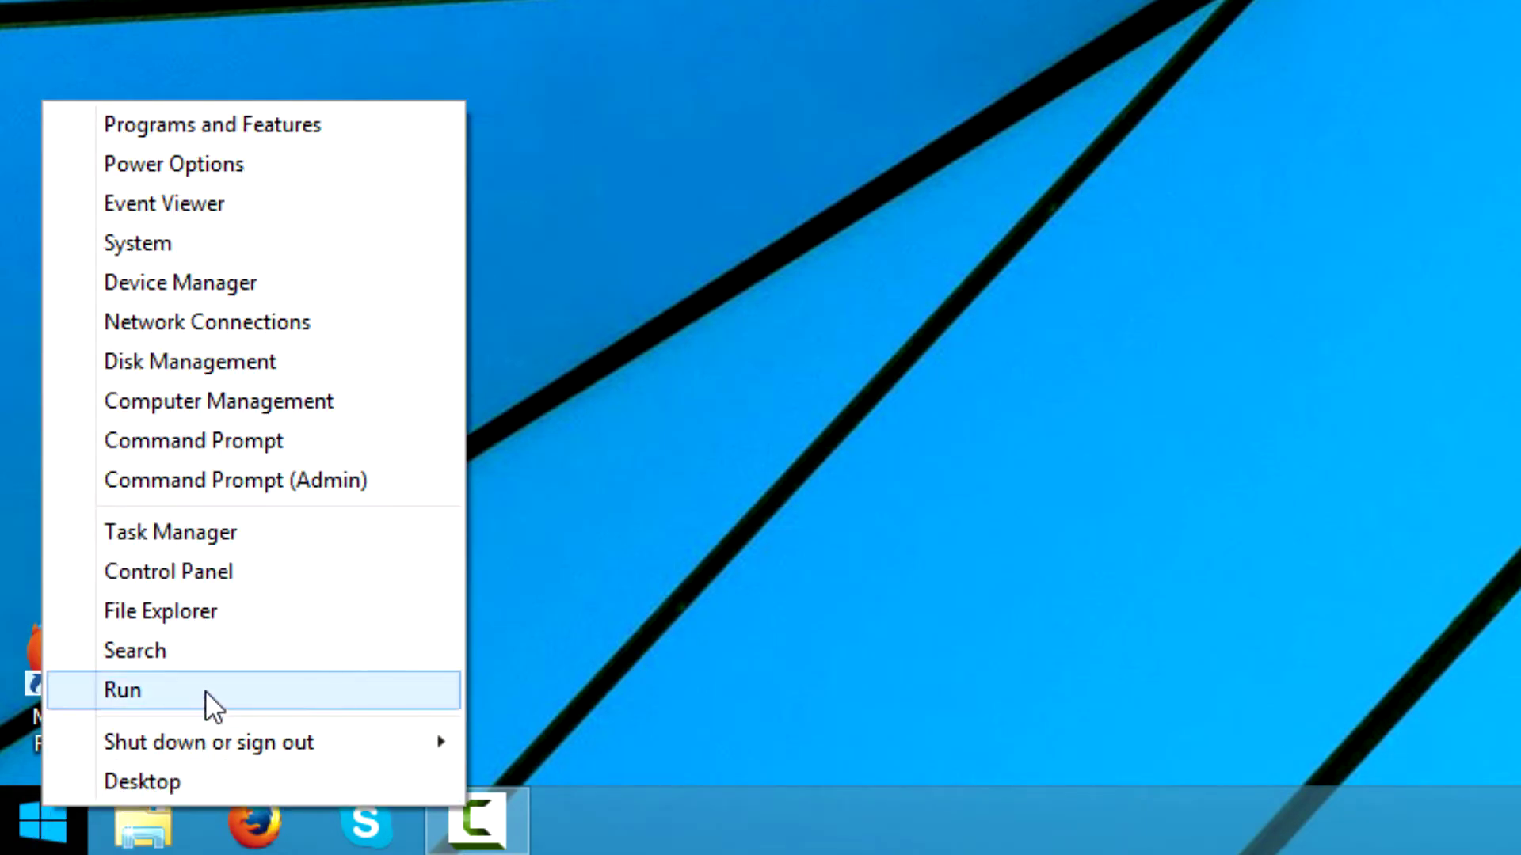
click(265, 649)
text(r)
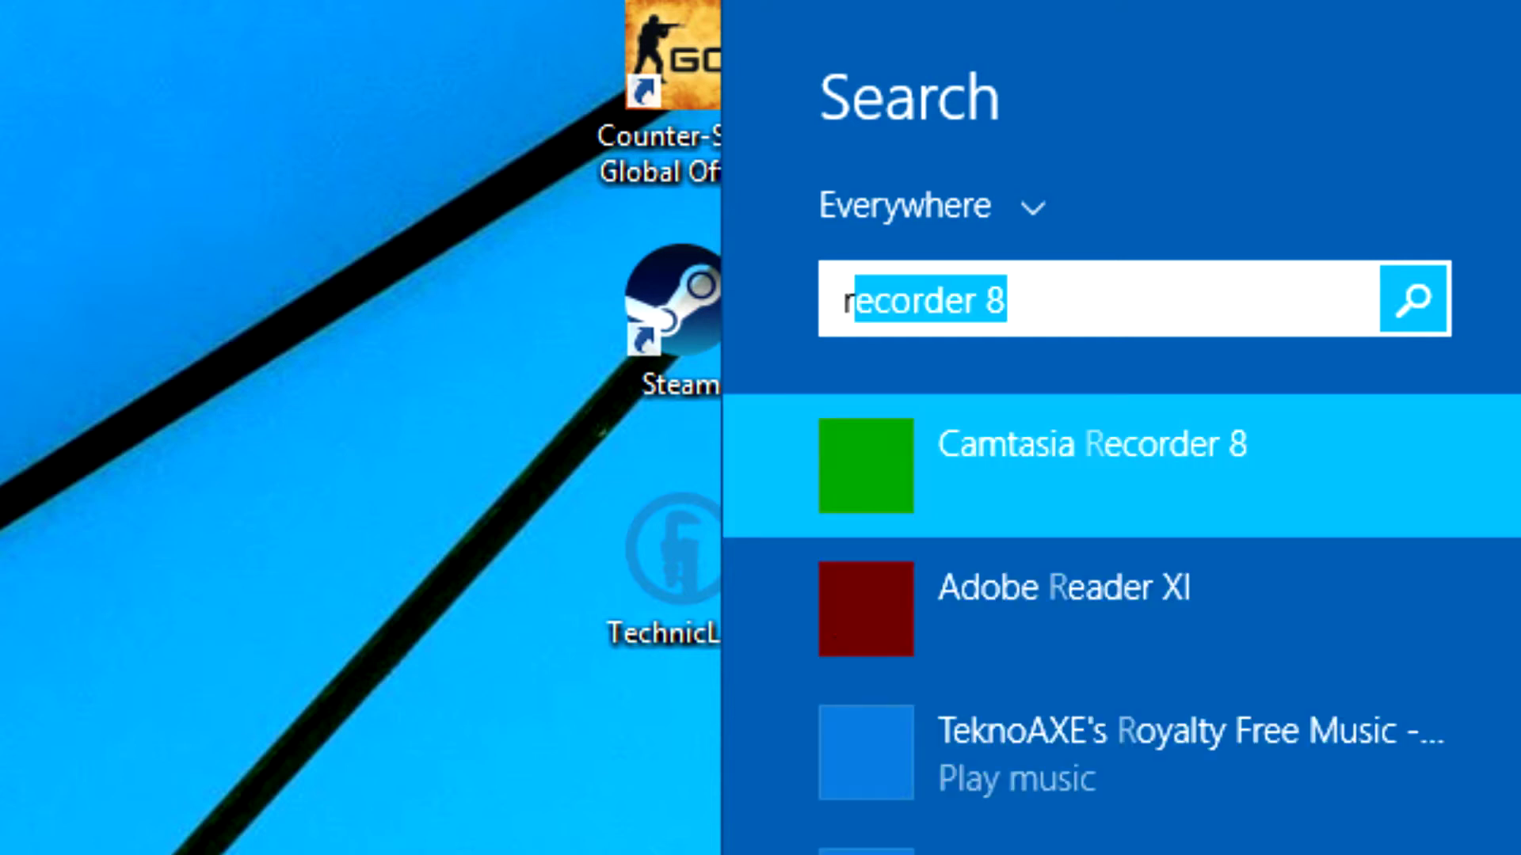
text(eged)
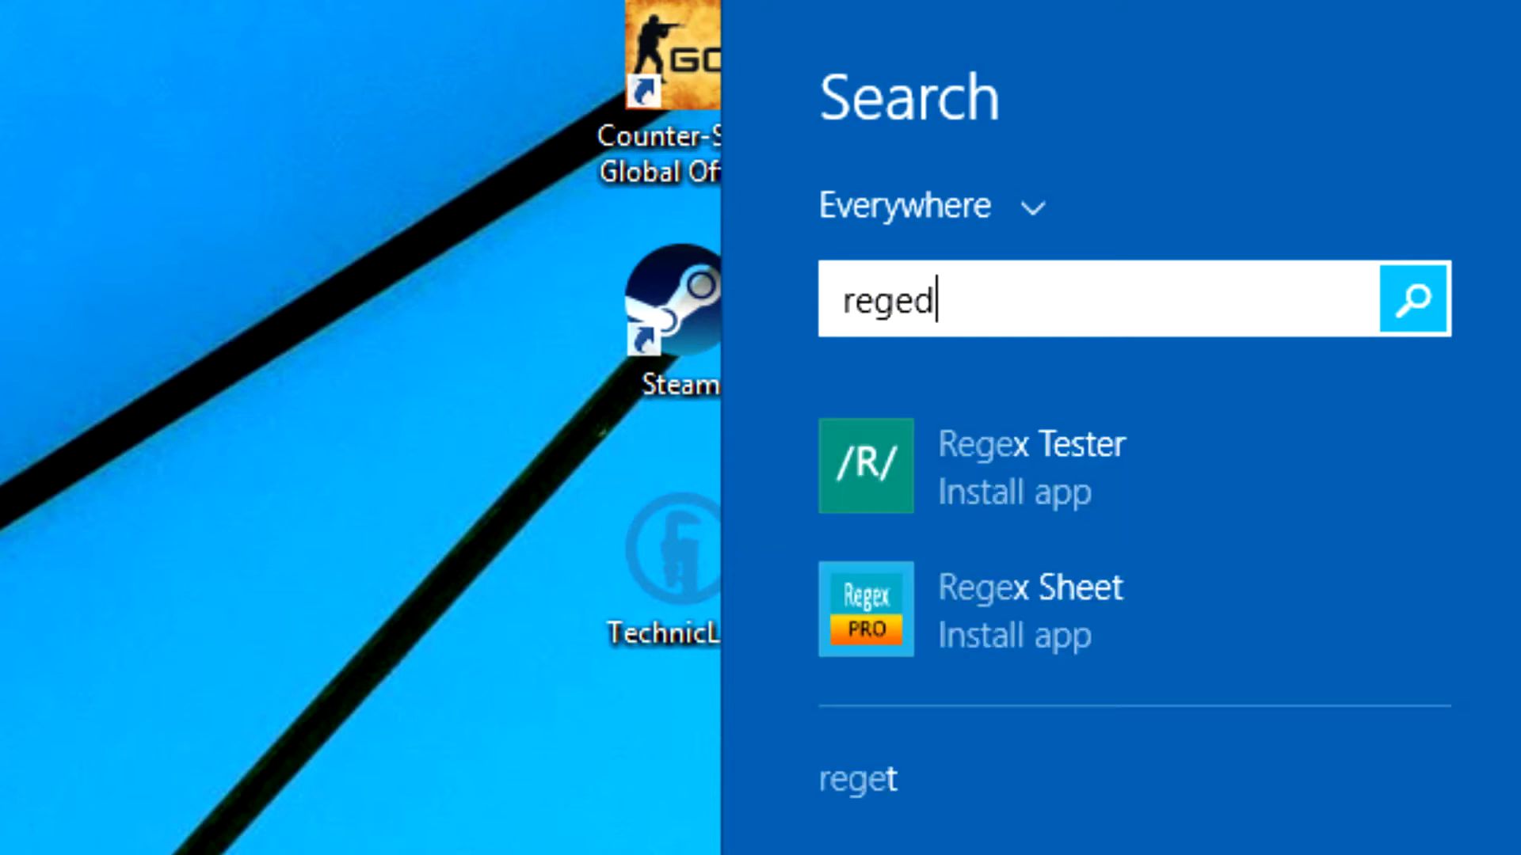
text(it)
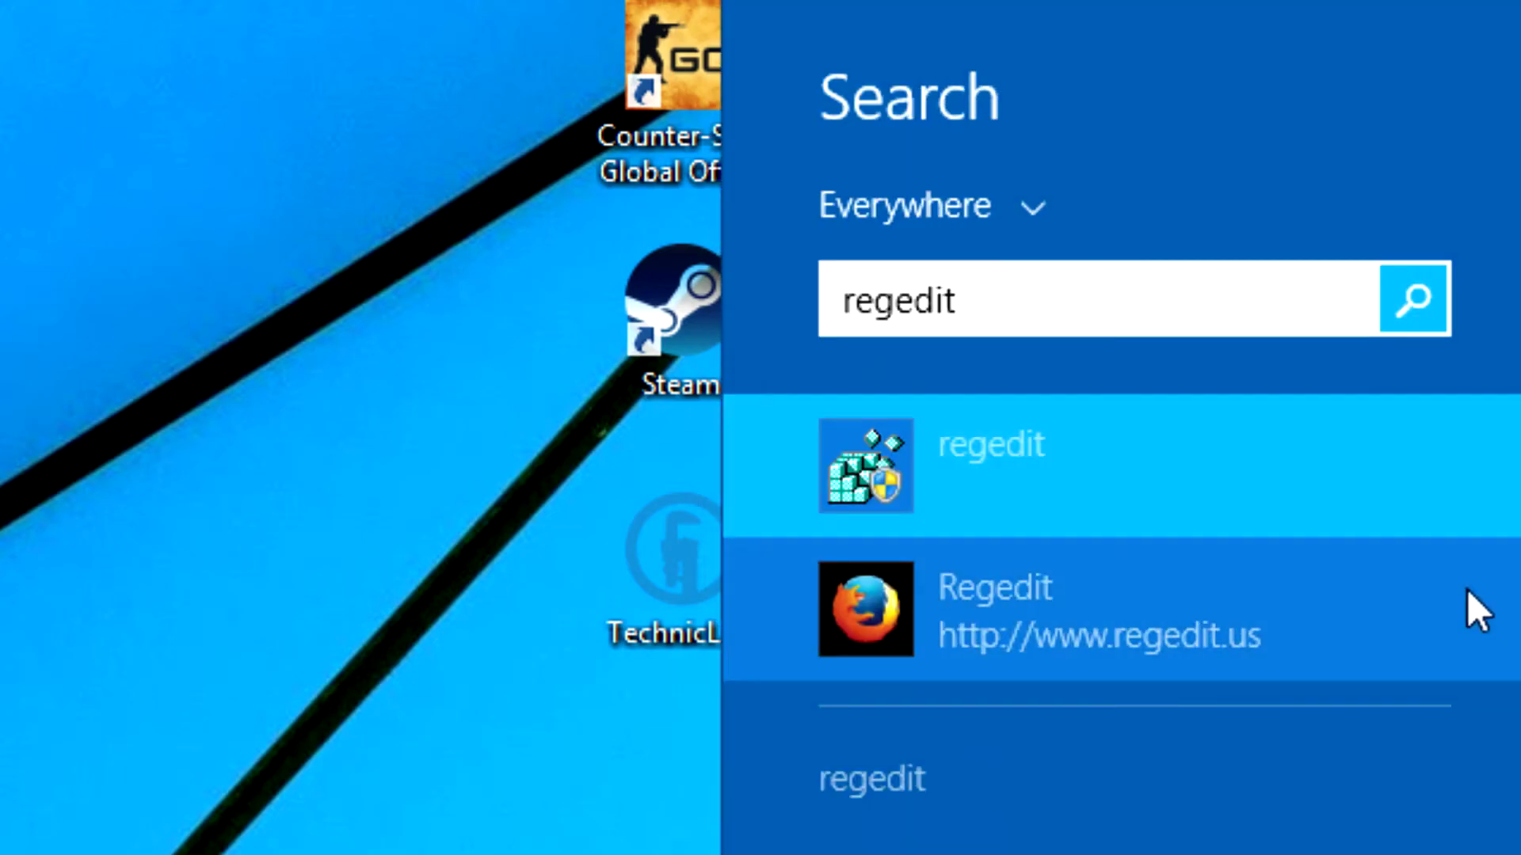
key(Return)
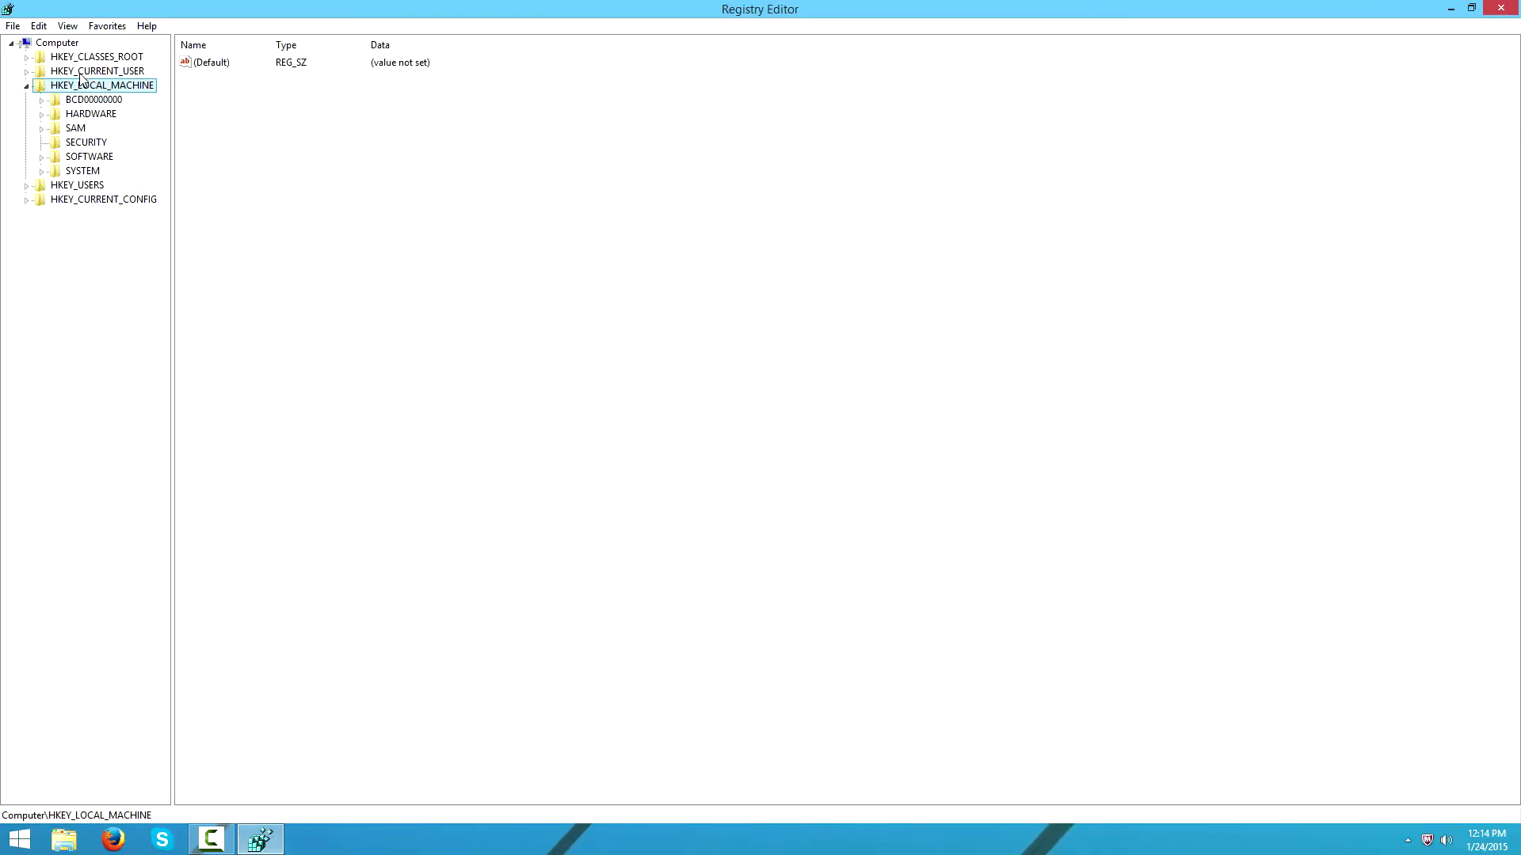
Navigate HKEY_LOCAL_MACHINE > SOFTWARE > Sony Creative Software > Vegas Pro > 13.0 > Lang
click(26, 85)
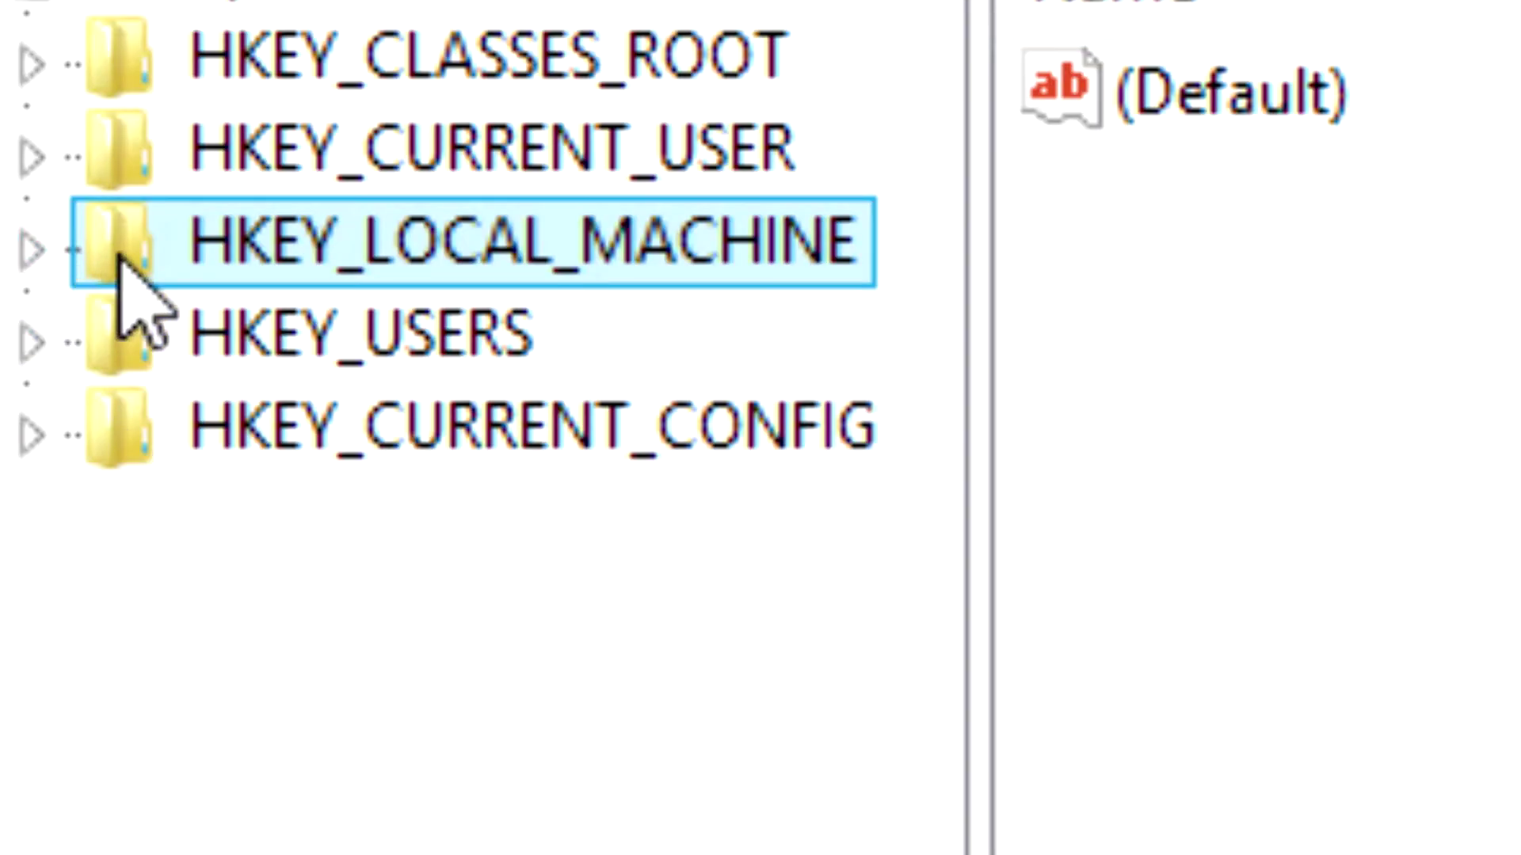
click(26, 86)
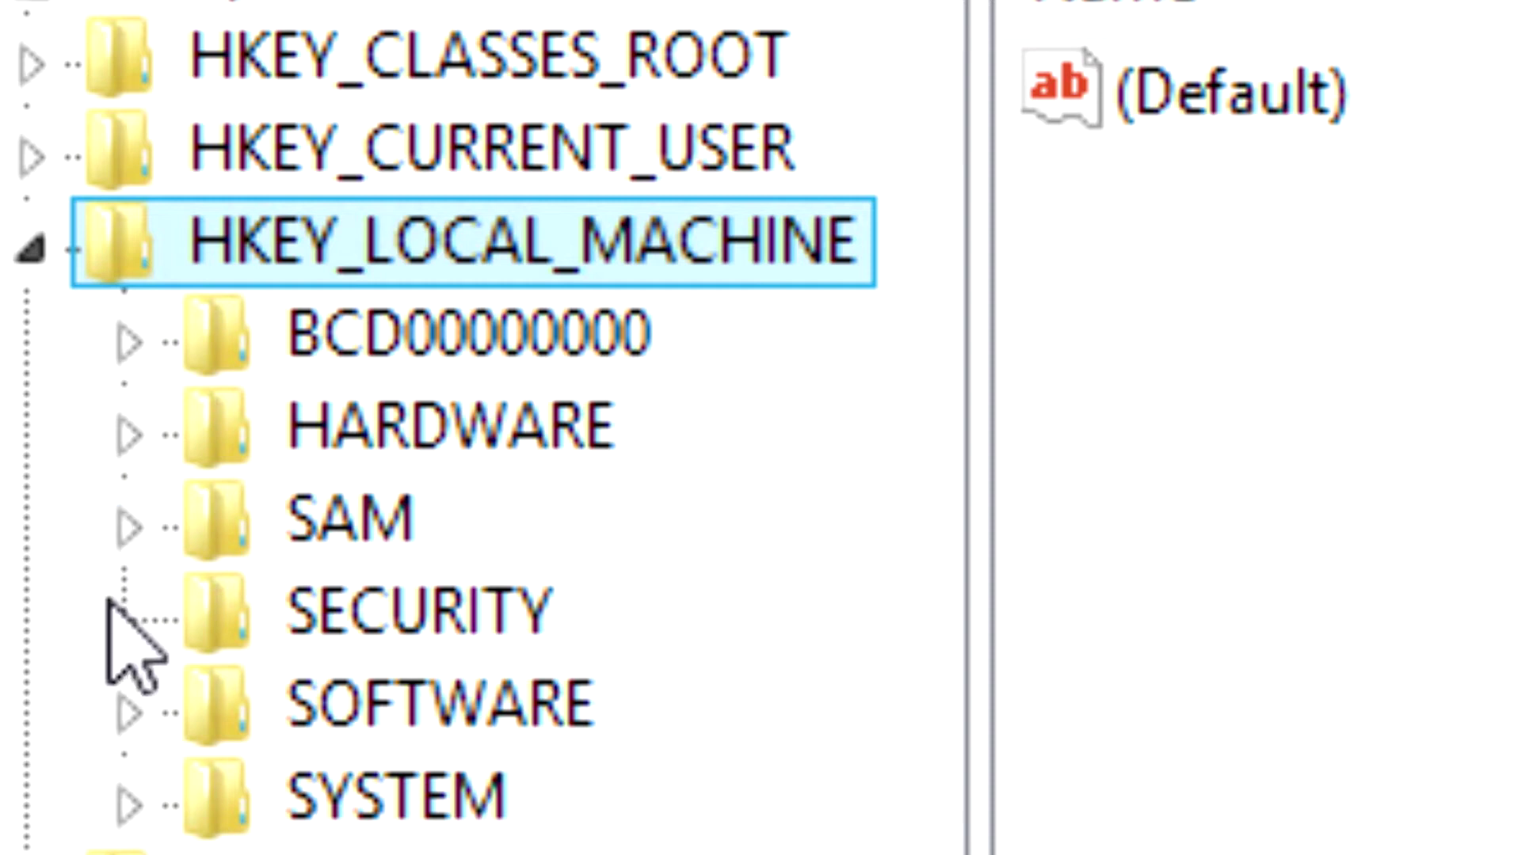
click(129, 710)
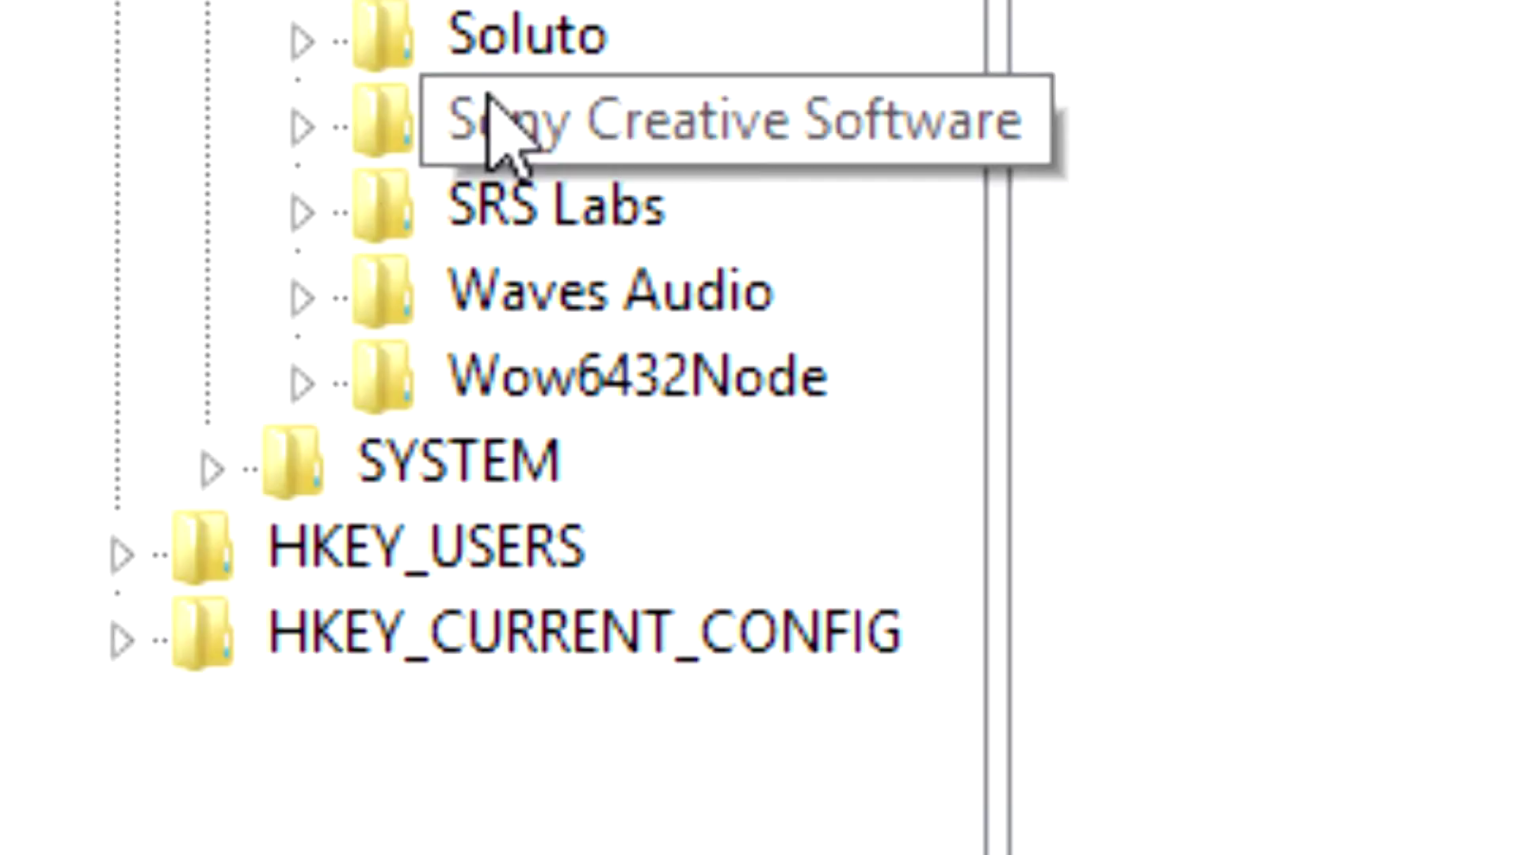
click(301, 125)
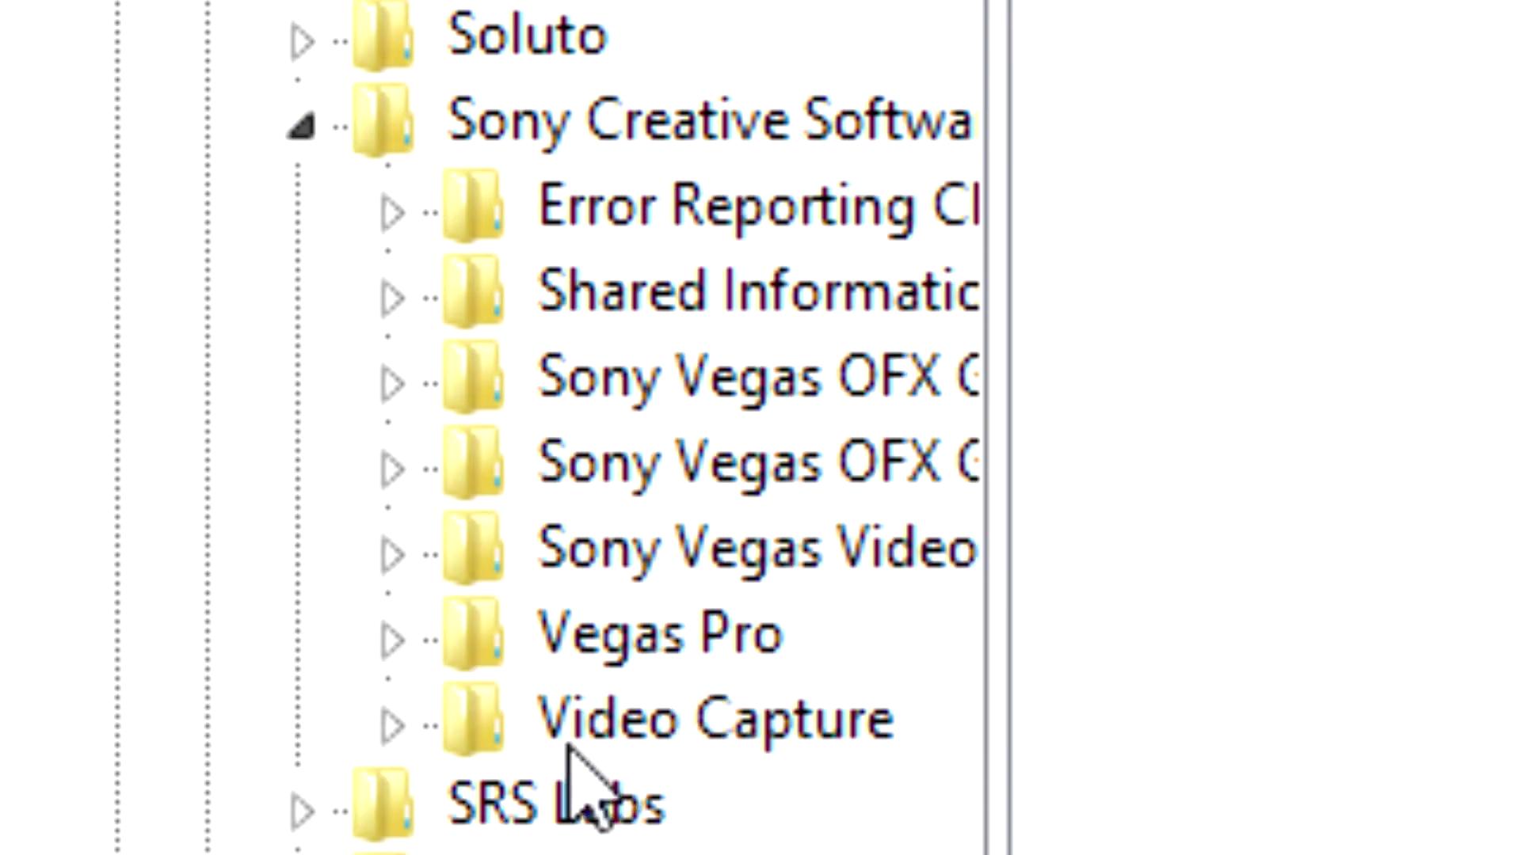
click(392, 642)
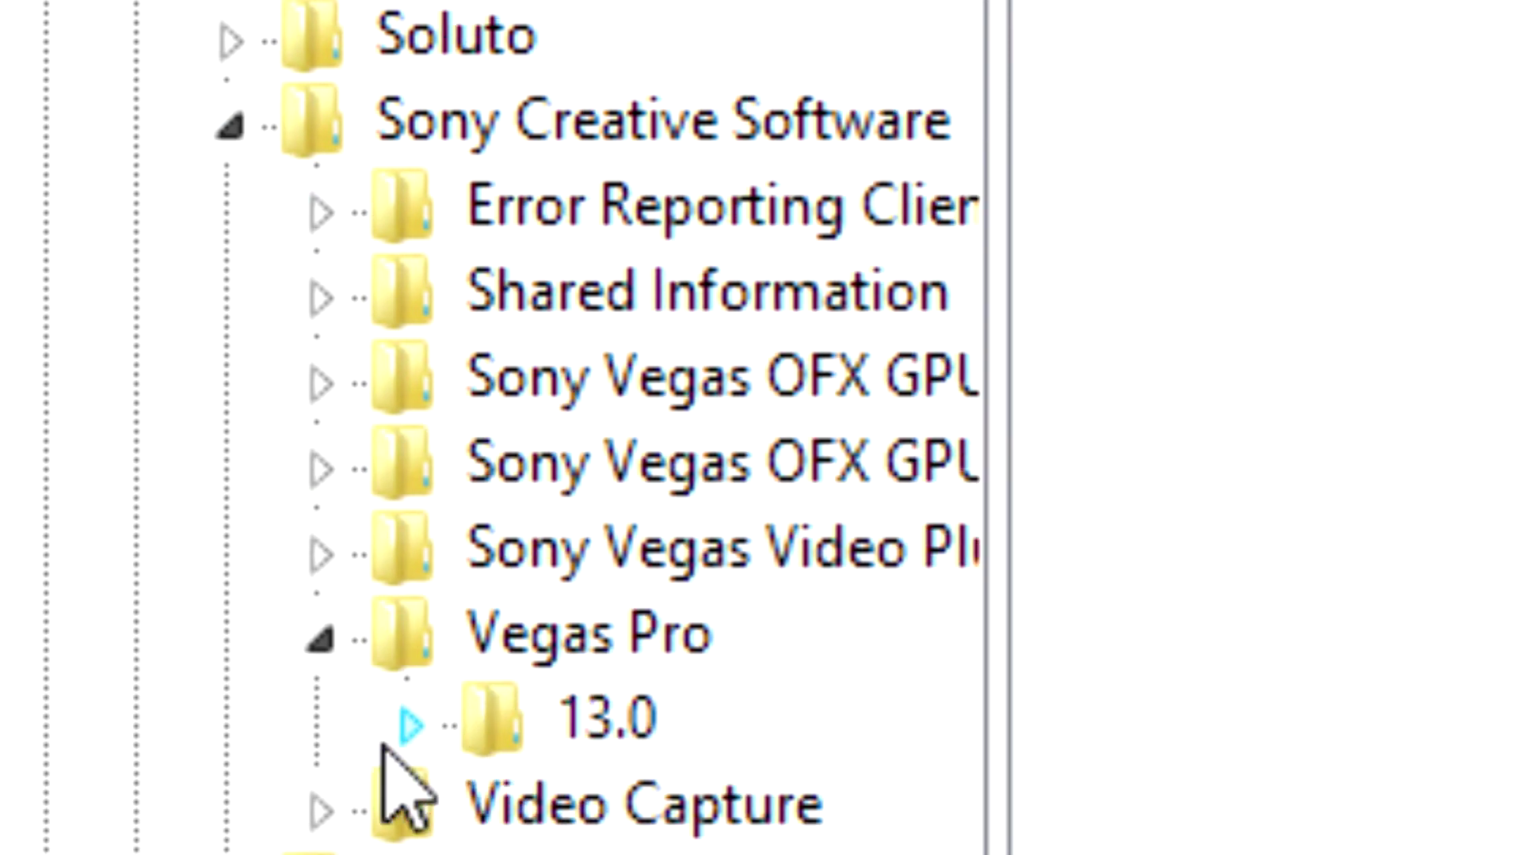
click(411, 725)
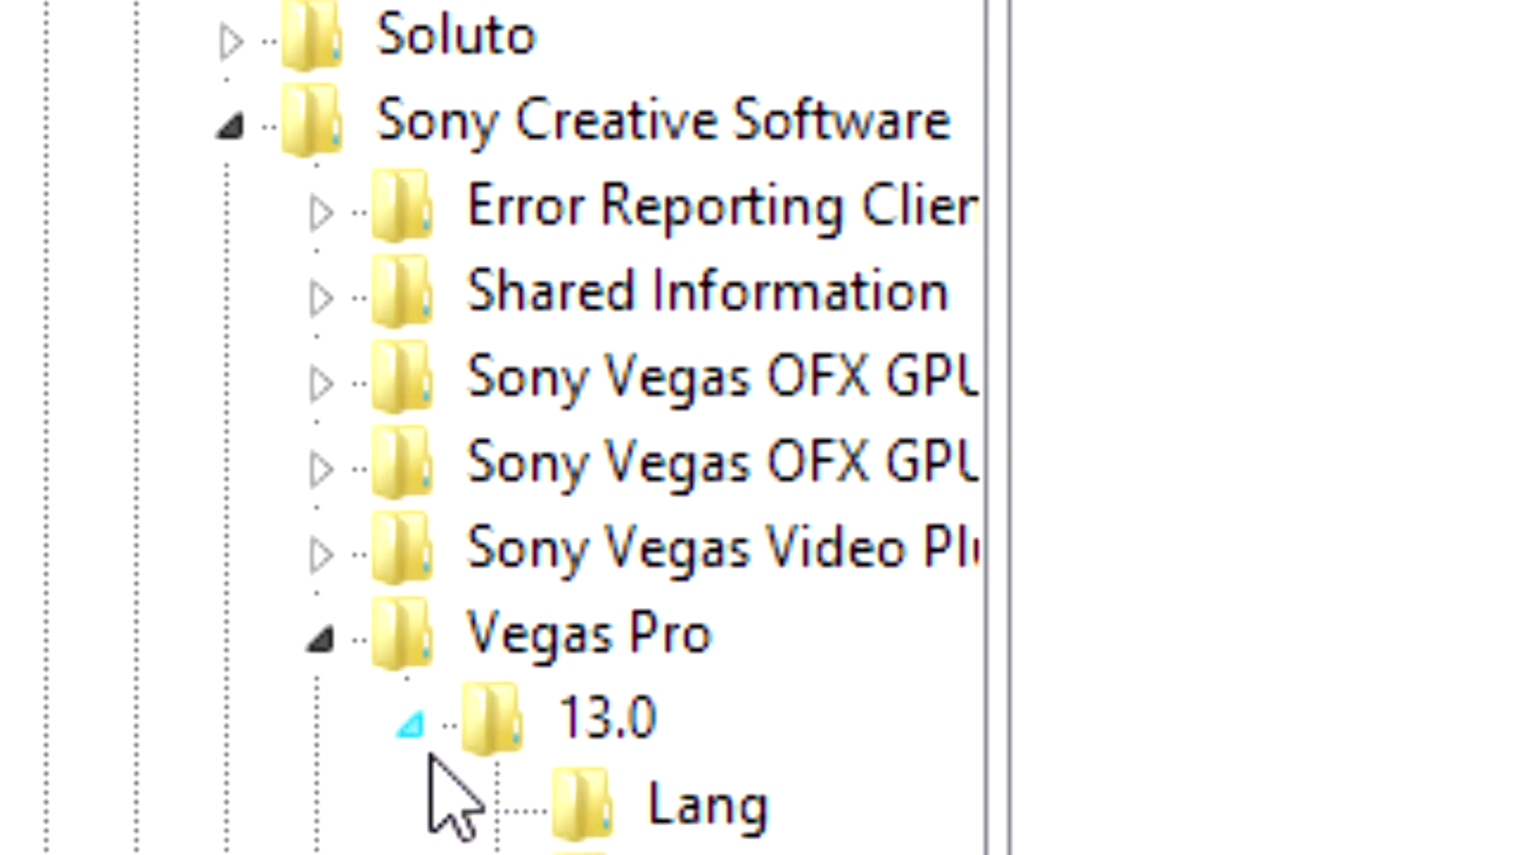
click(643, 815)
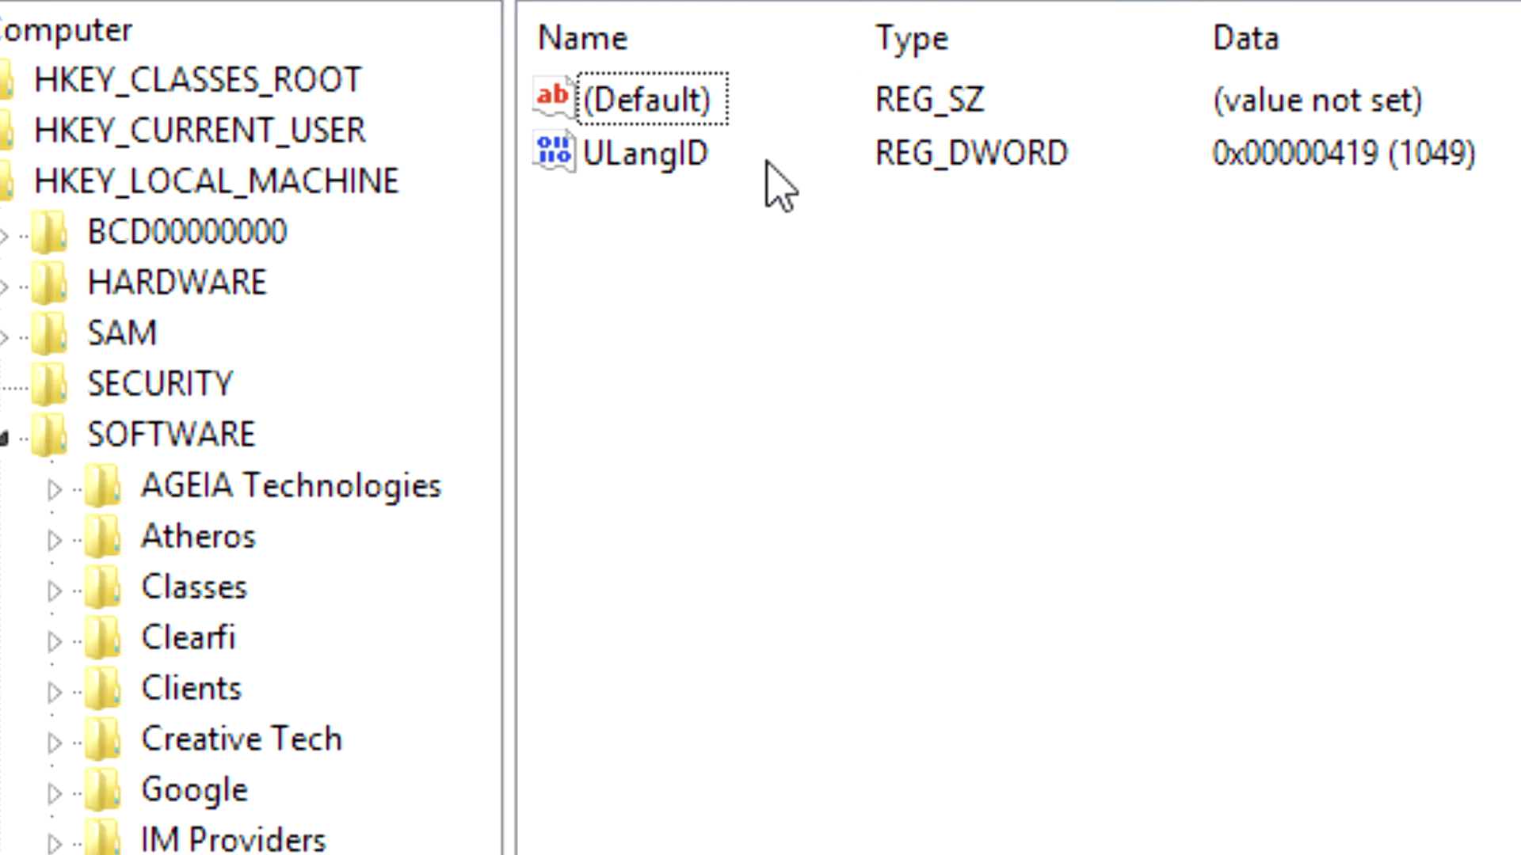
Change ULangID from 419 to 409, close Registry Editor, and relaunch Vegas Pro
double_click(202, 79)
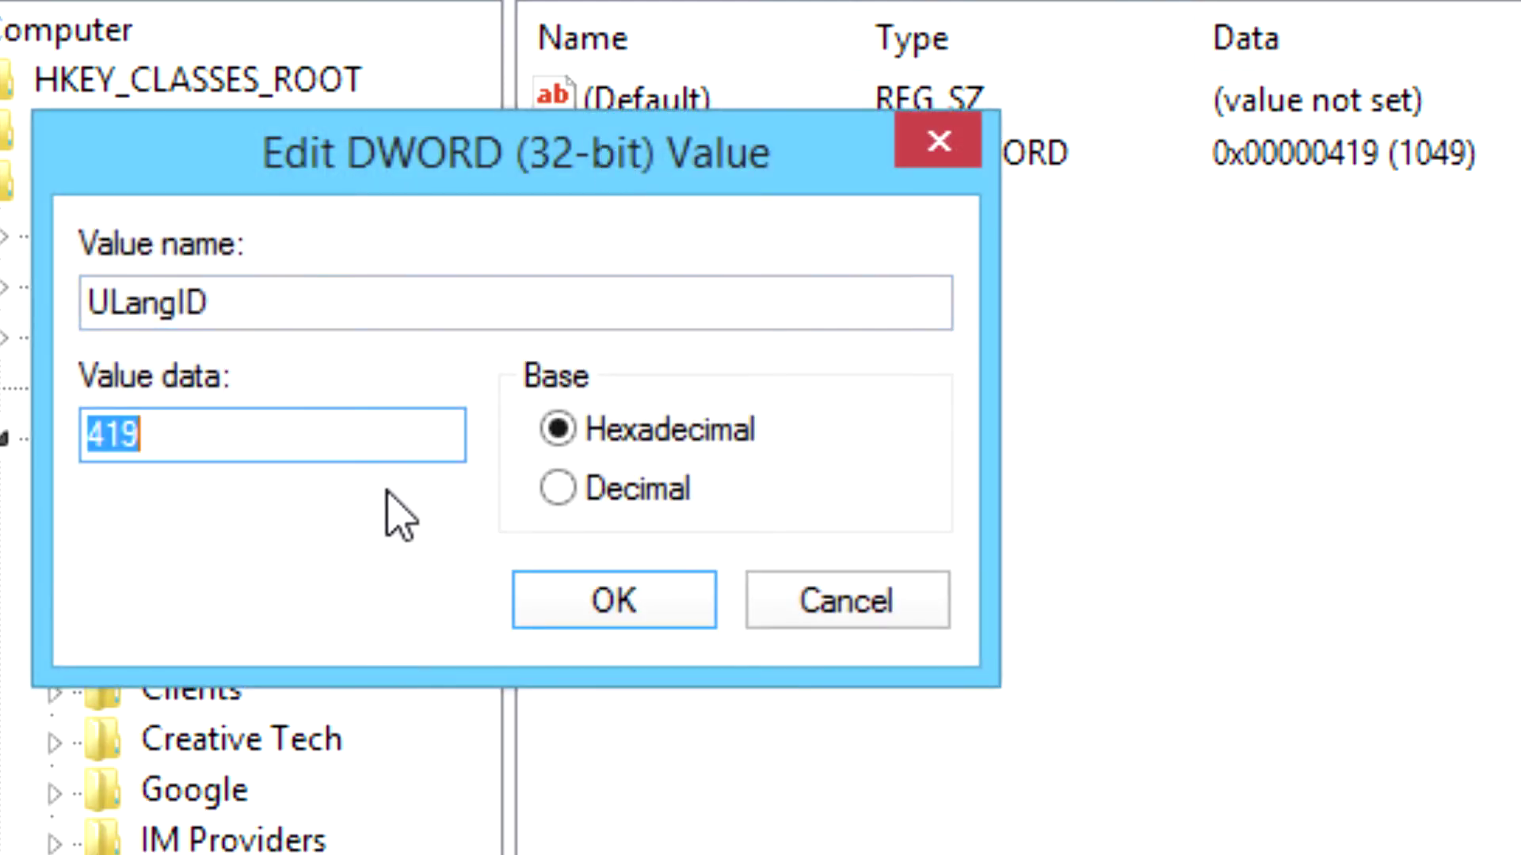
key(BackSpace)
text(4)
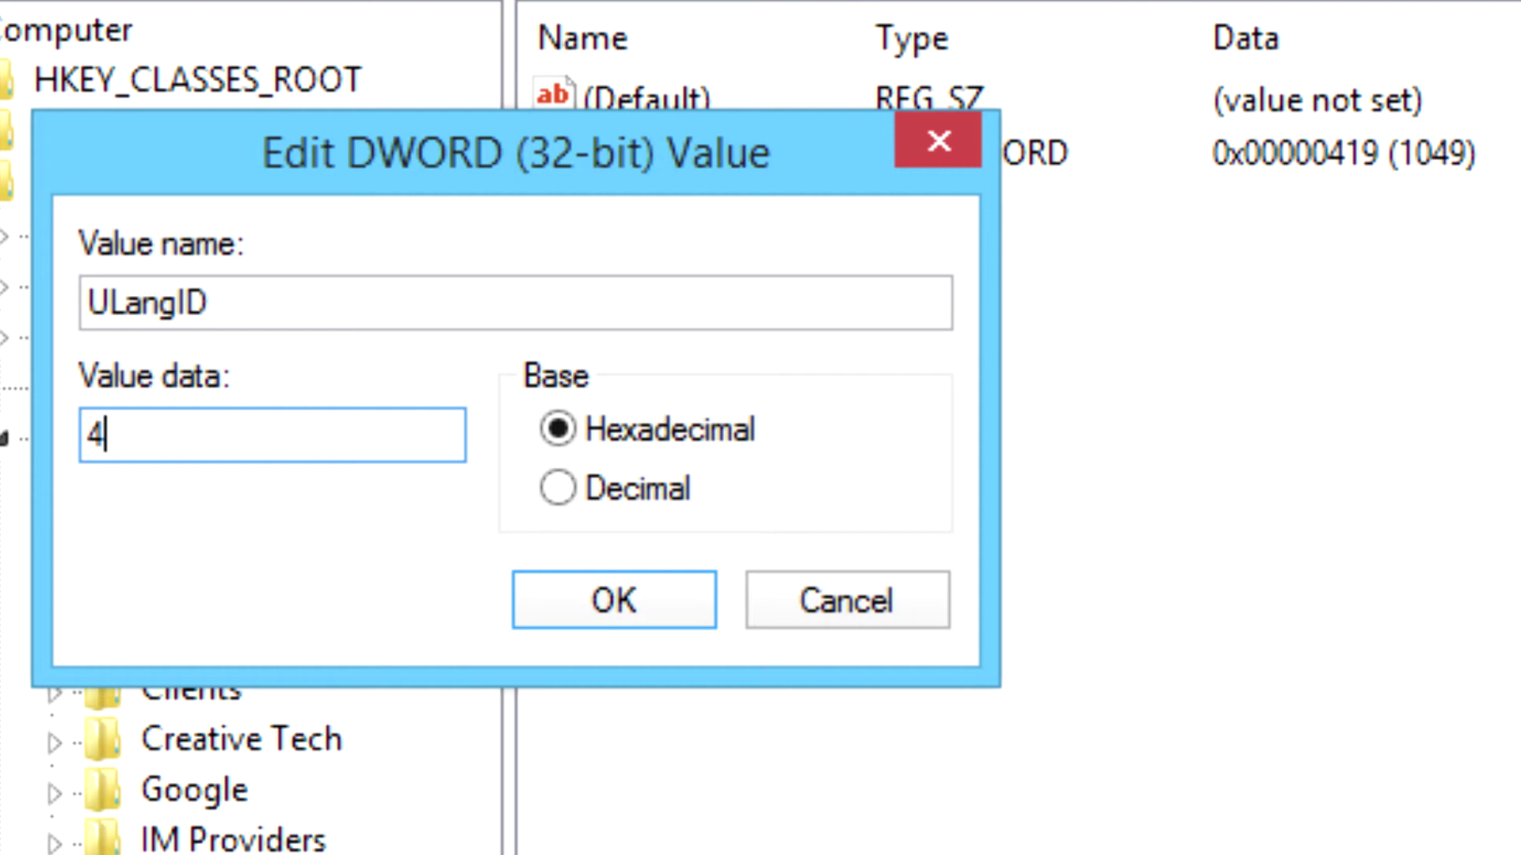
text(0)
text(409)
click(605, 619)
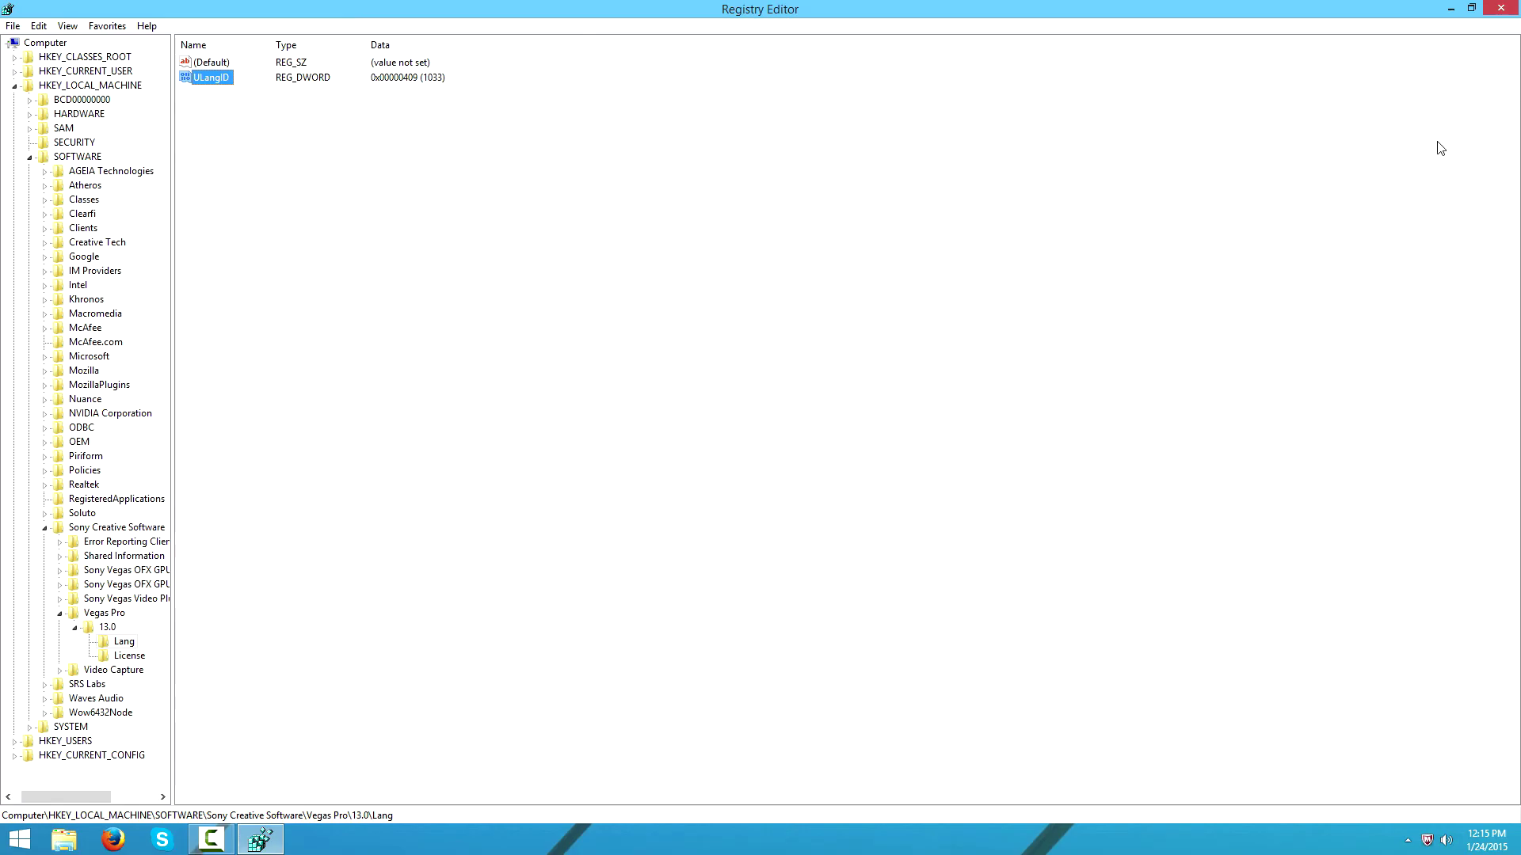
click(1514, 9)
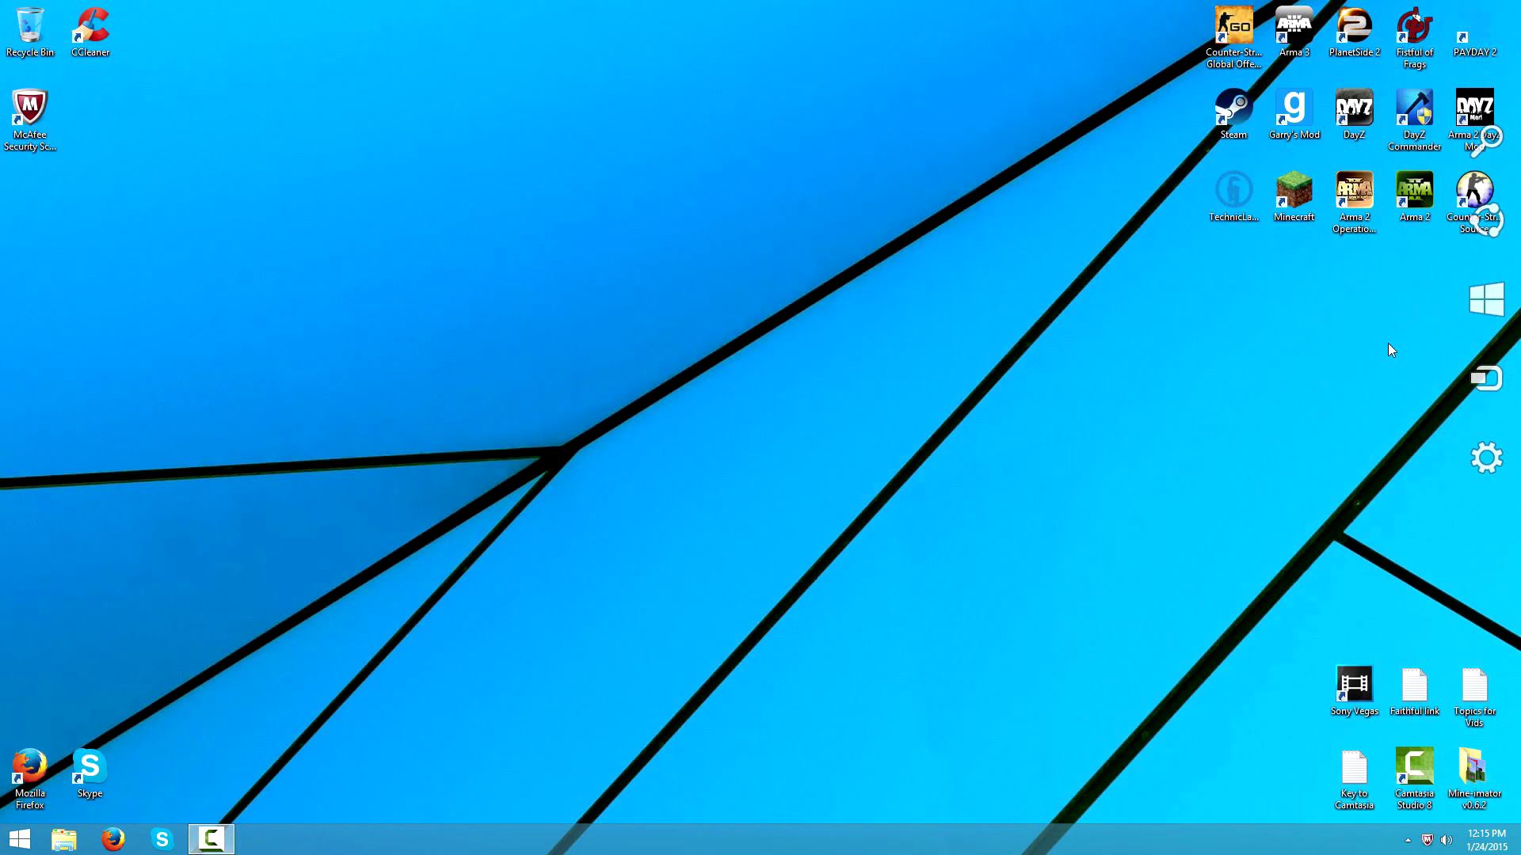
double_click(1355, 687)
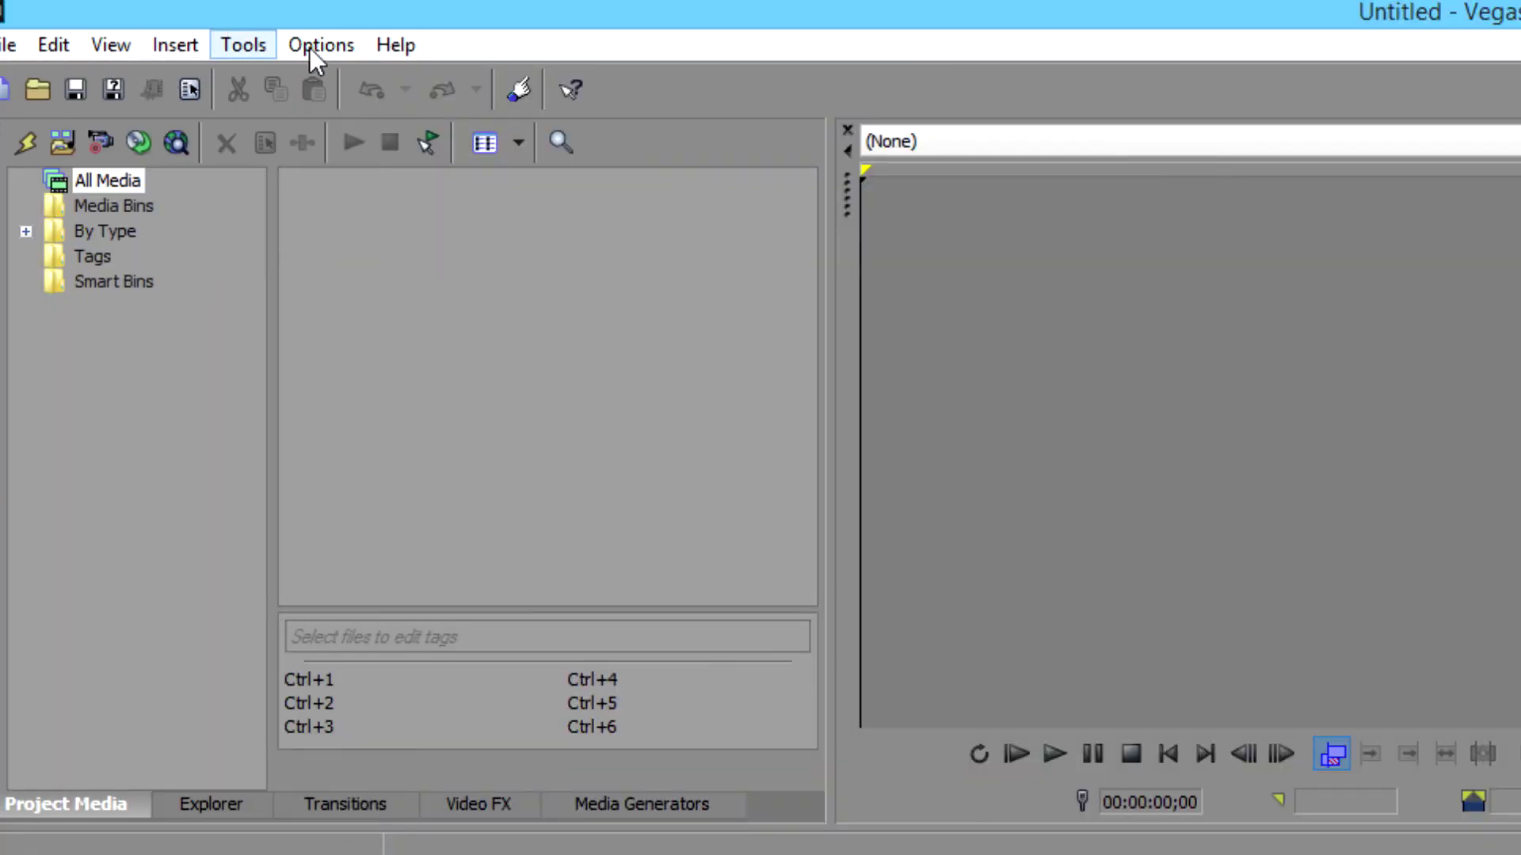
Check the Explorer, Media Generators, Video FX and Transitions tabs, then return to Project Media
click(248, 802)
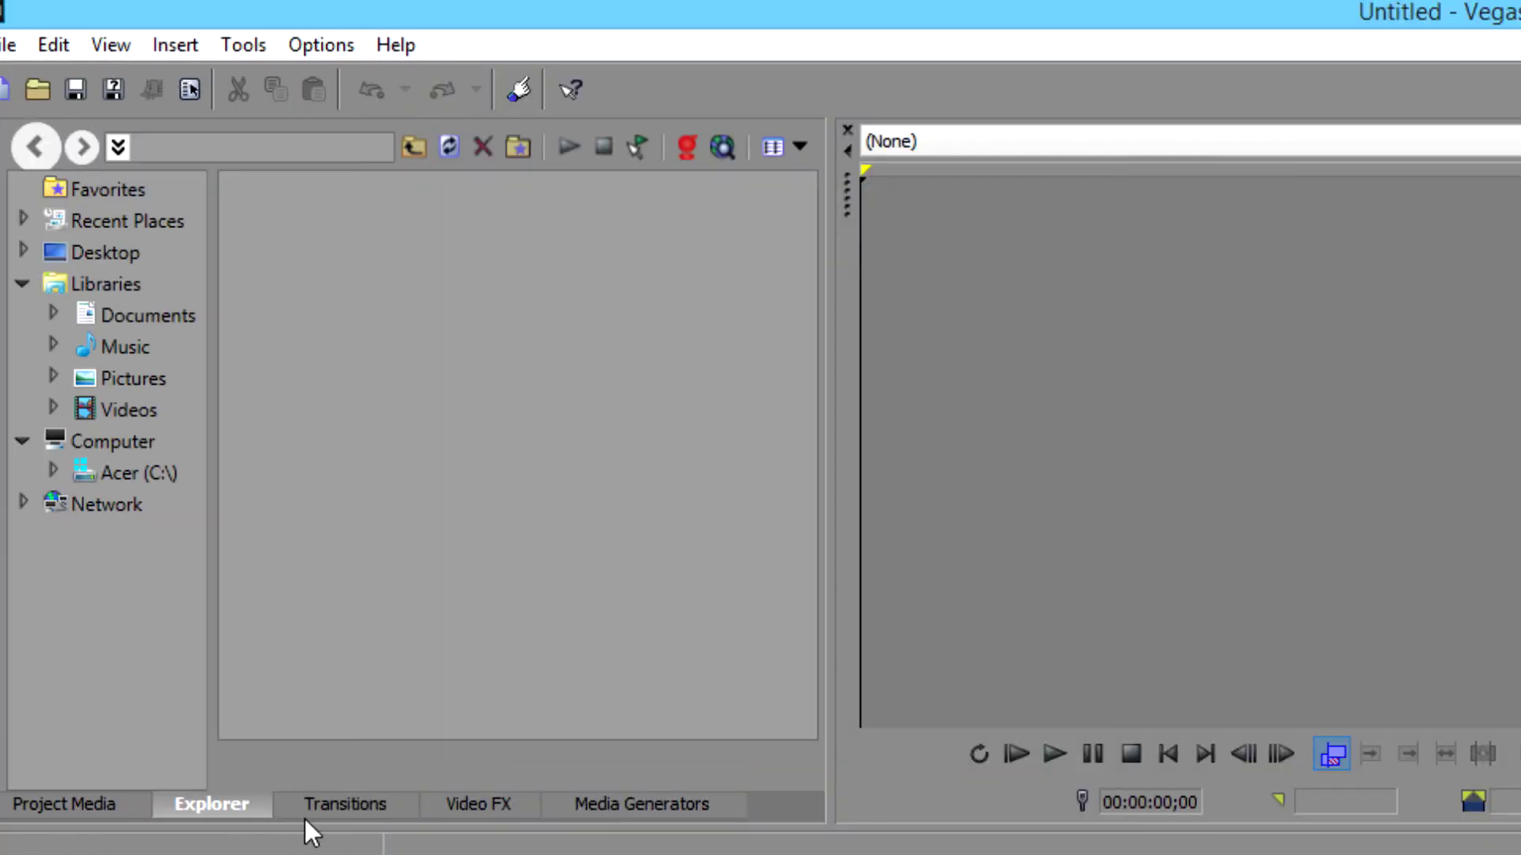
click(334, 409)
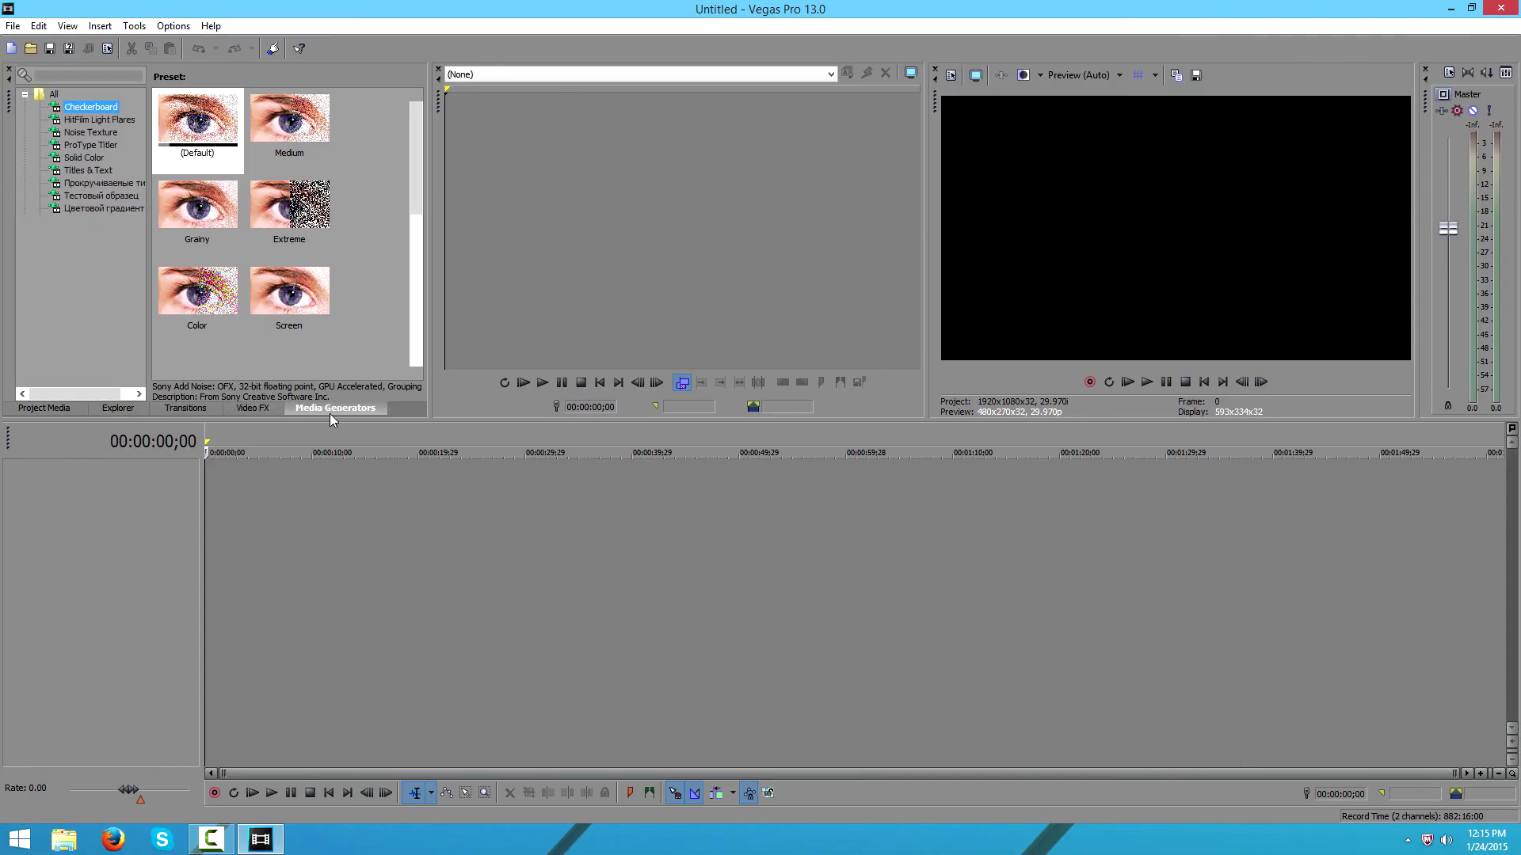
click(247, 412)
click(179, 411)
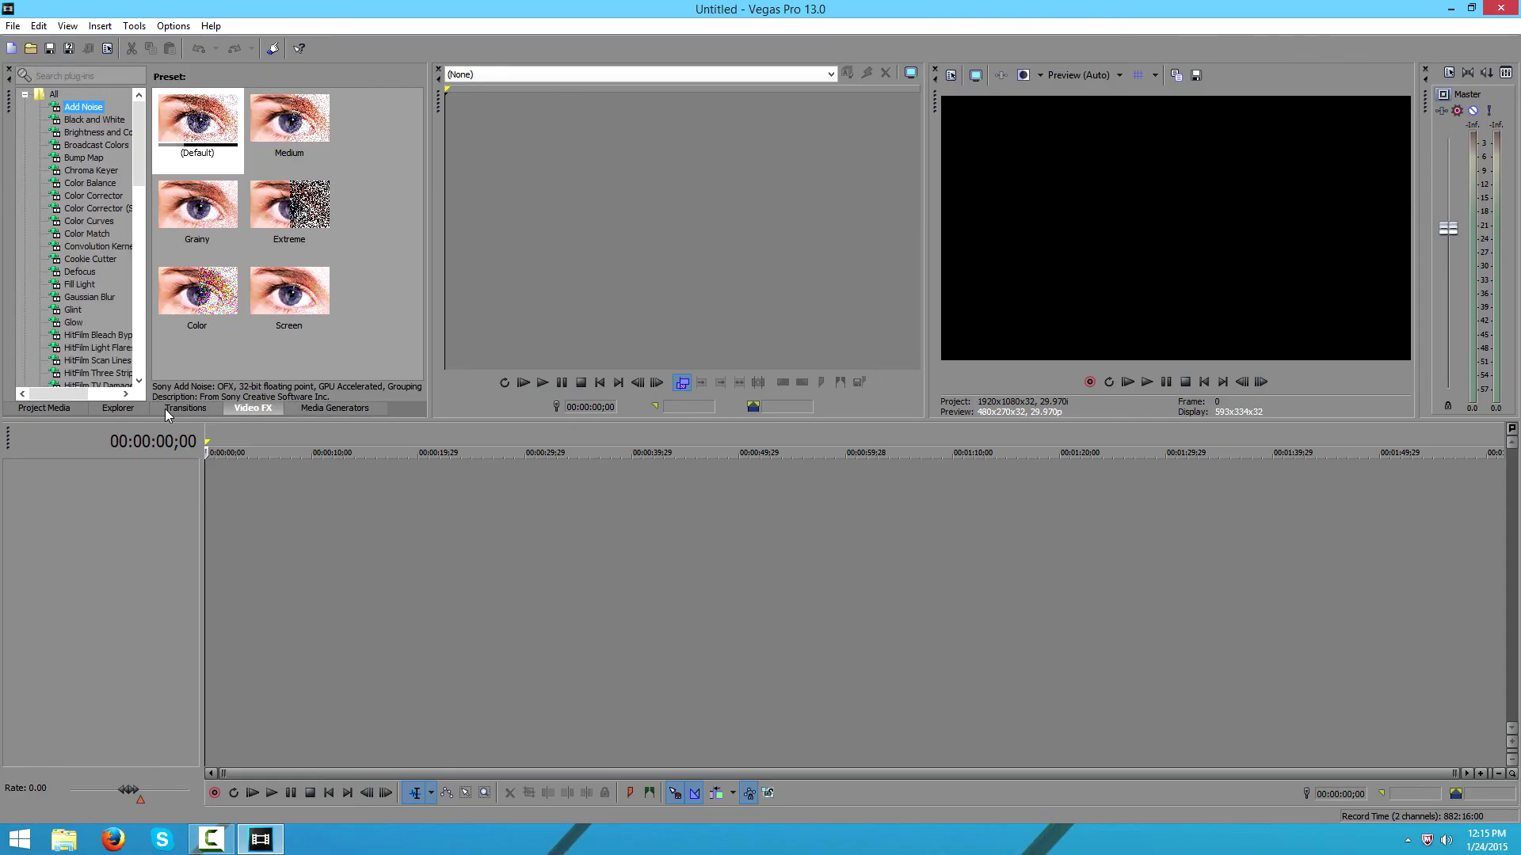
click(68, 410)
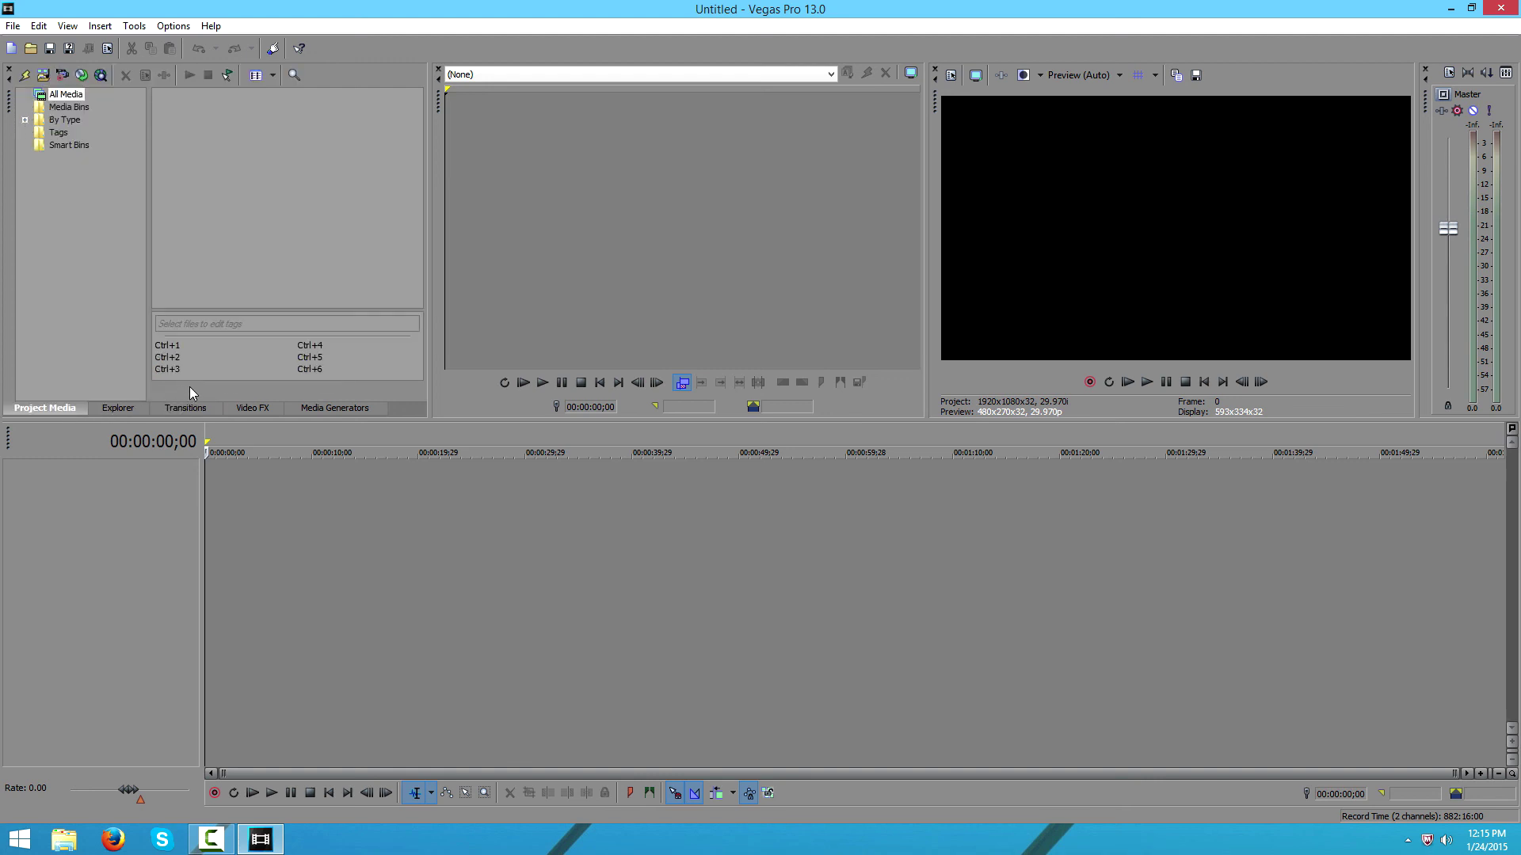